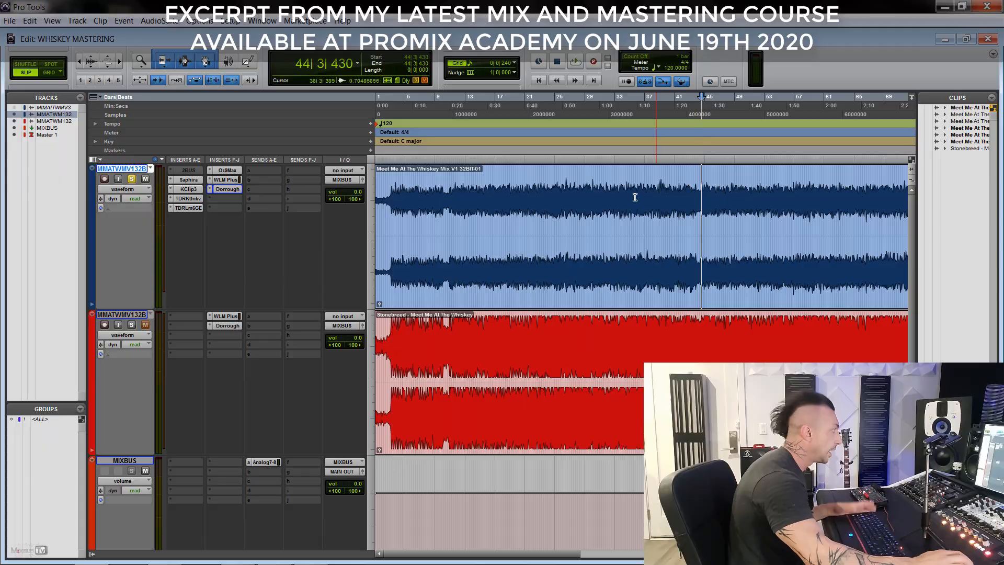
{"action": "scroll", "coordinate": [622, 197], "scroll_direction": "down", "scroll_amount": 4}
{"action": "scroll", "coordinate": [456, 194], "scroll_direction": "up", "scroll_amount": 3}
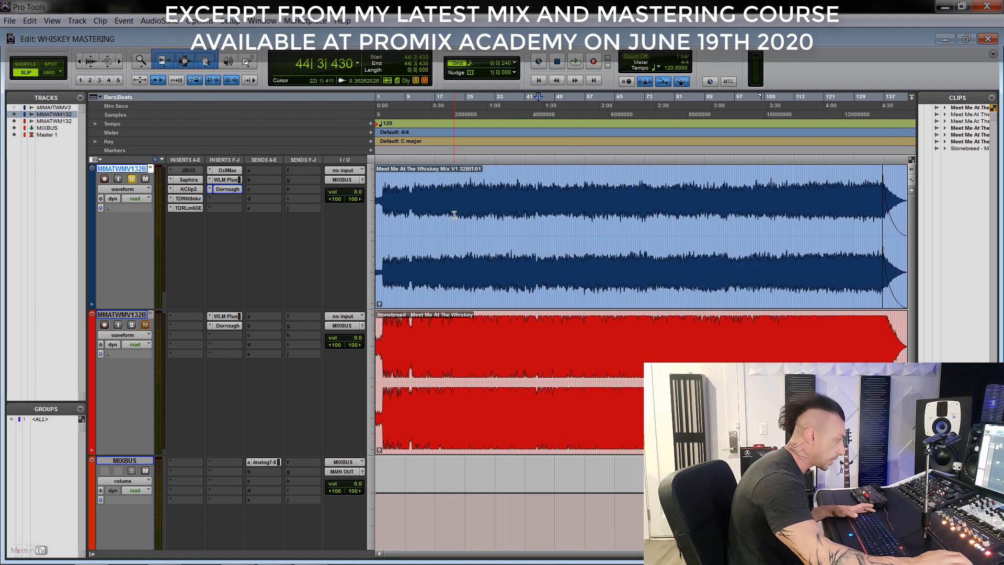
- Play the ending of the "Stonebreed - Meet Me At The Whiskey" clip and check its level on the WLM Plus and Dorrough meters
{"action": "left_click_drag", "start_coordinate": [457, 194], "coordinate": [751, 207]}
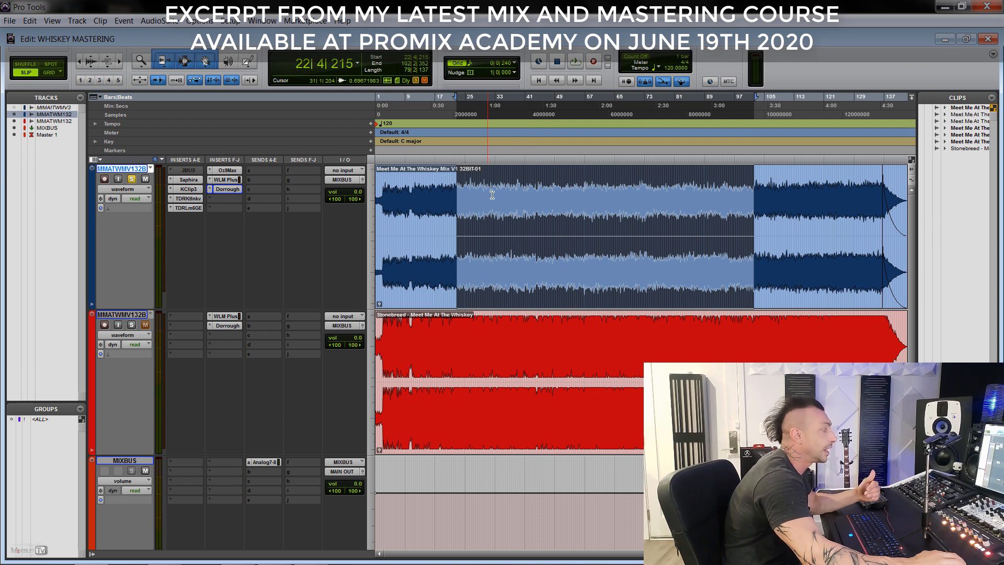
{"action": "left_click", "coordinate": [557, 348]}
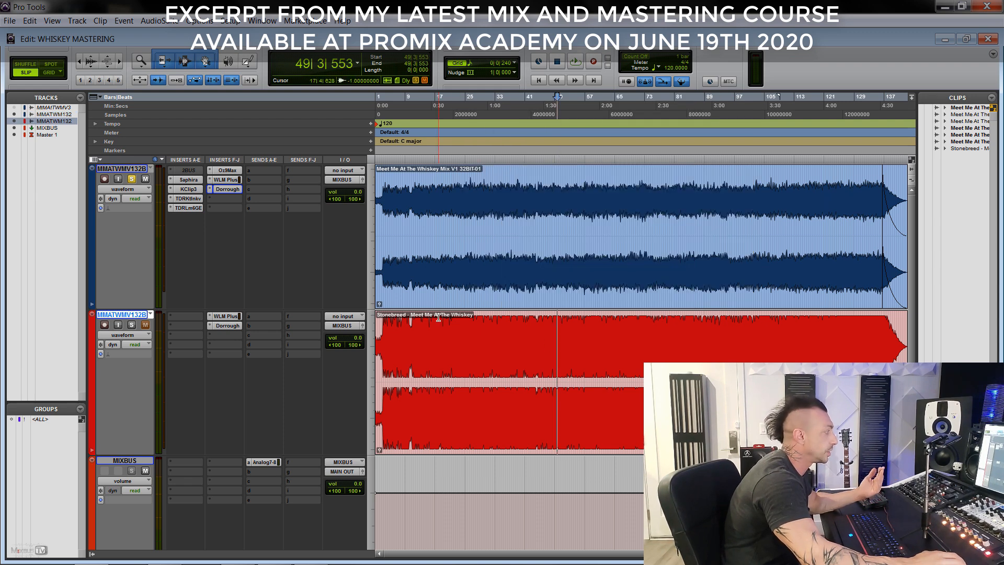
{"action": "left_click", "coordinate": [225, 316]}
{"action": "left_click", "coordinate": [223, 326]}
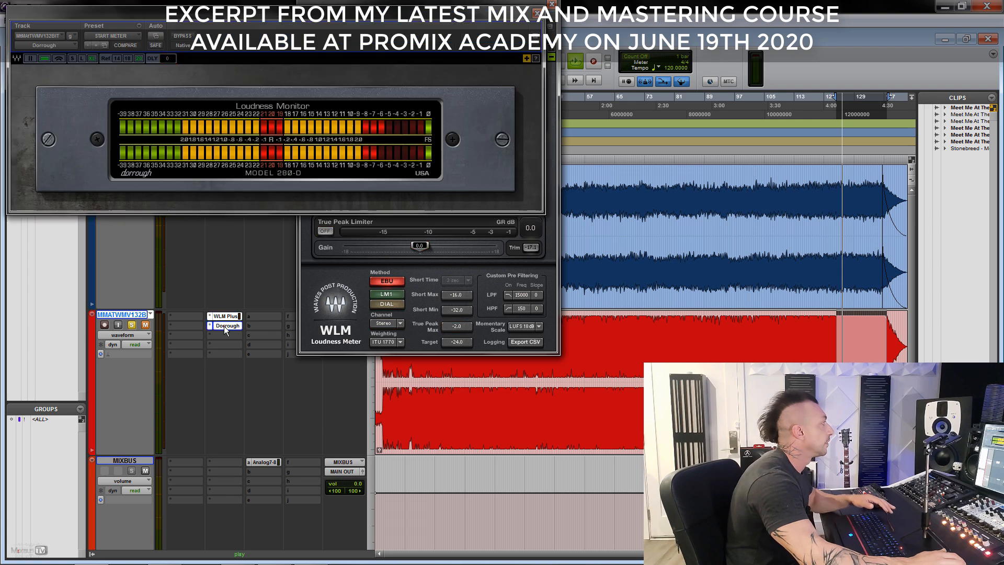
{"action": "left_click_drag", "start_coordinate": [483, 38], "coordinate": [535, 78]}
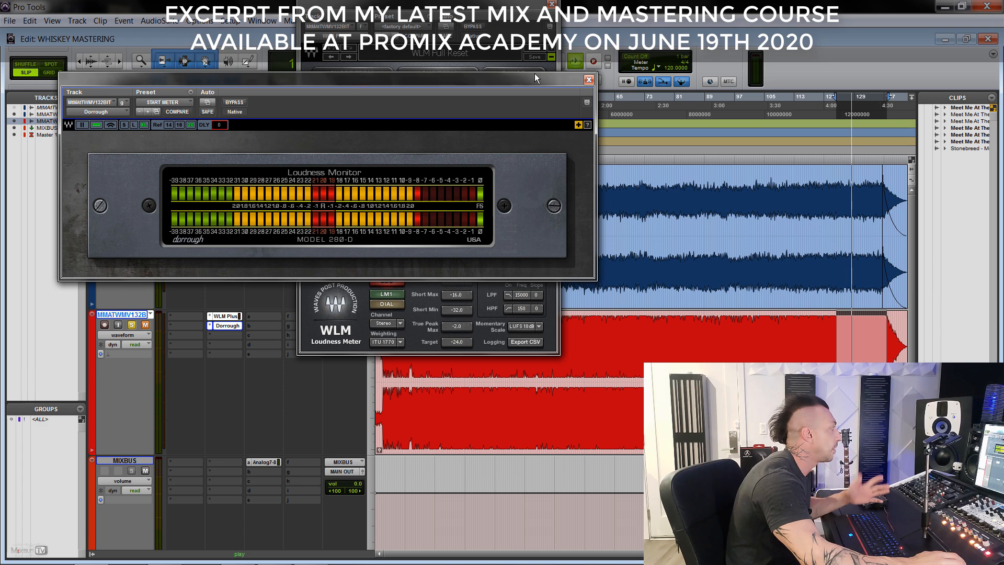
{"action": "left_click", "coordinate": [589, 80]}
{"action": "key", "text": "space"}
{"action": "left_click", "coordinate": [552, 4]}
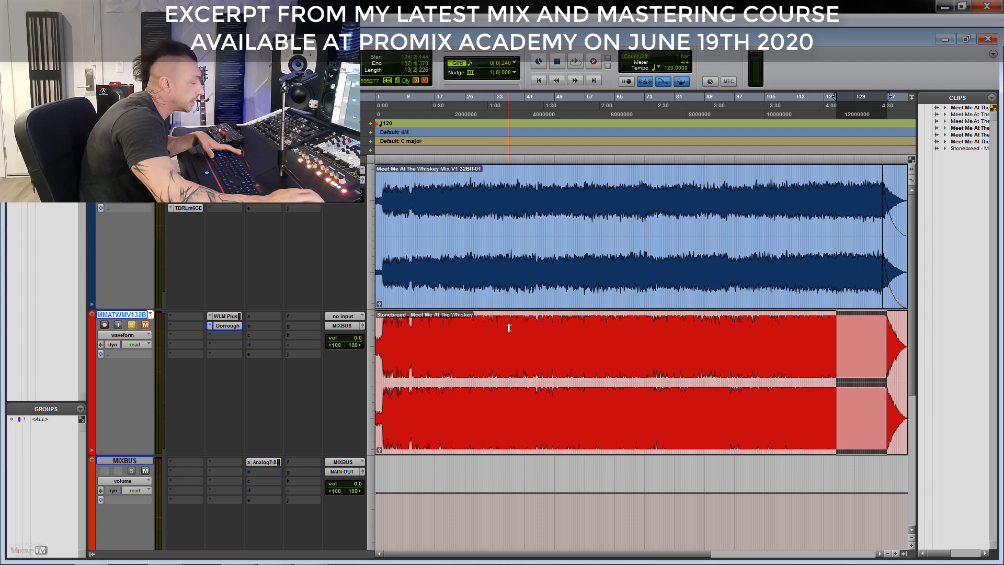
- Select about bars 32 to 40 of the red Stonebreed master clip to examine its waveform up close
{"action": "left_click", "coordinate": [509, 328]}
{"action": "key", "text": "ctrl+bracketright"}
{"action": "key", "text": "ctrl+bracketright"}
{"action": "key", "text": "ctrl+bracketright"}
{"action": "key", "text": "ctrl+bracketright"}
{"action": "key", "text": "ctrl+bracketright"}
{"action": "key", "text": "ctrl+bracketleft"}
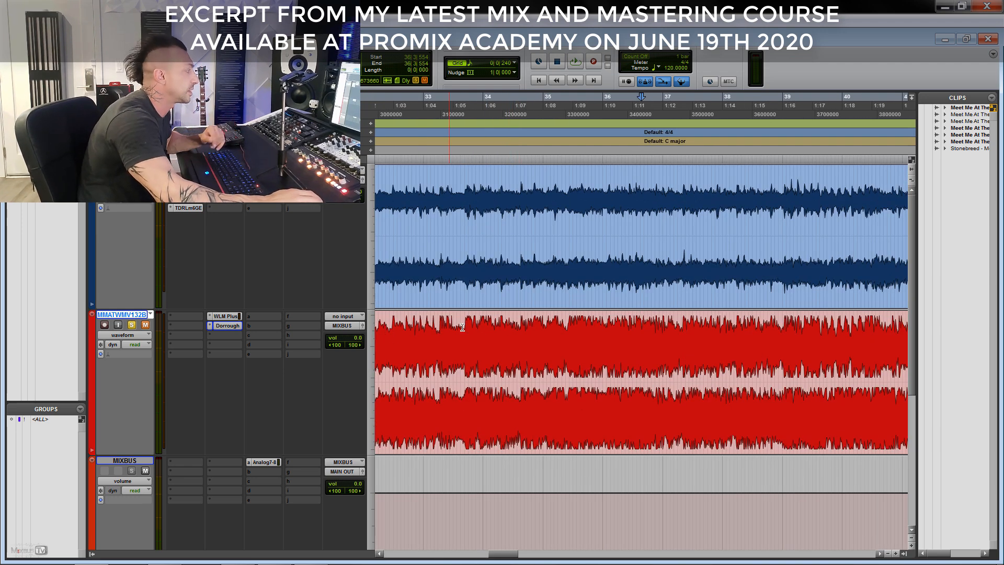
{"action": "left_click_drag", "start_coordinate": [397, 326], "coordinate": [859, 326]}
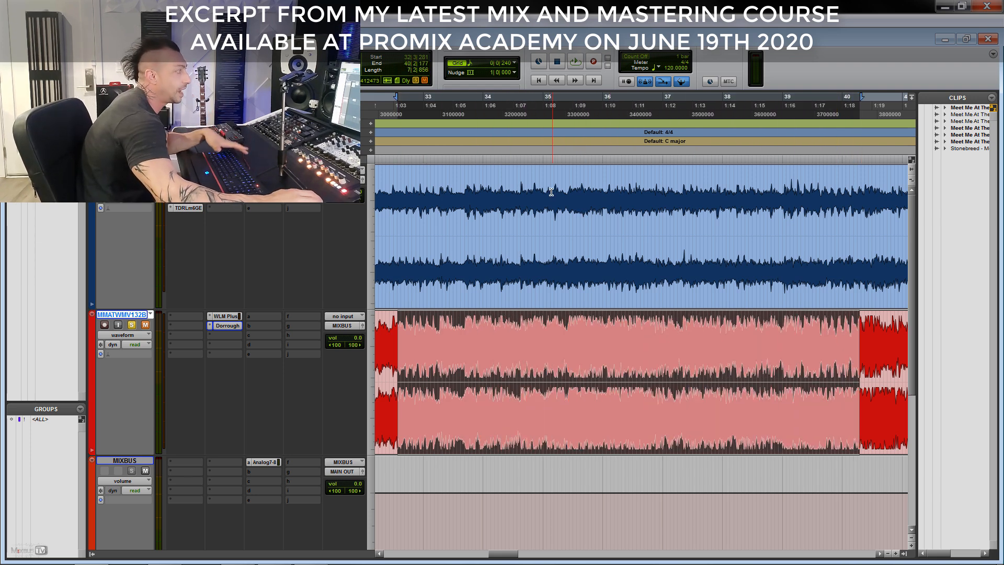
- Select about bars 35 to 37 of the blue unmastered mix clip to compare its peaks with the master's
{"action": "left_click_drag", "start_coordinate": [549, 195], "coordinate": [710, 194]}
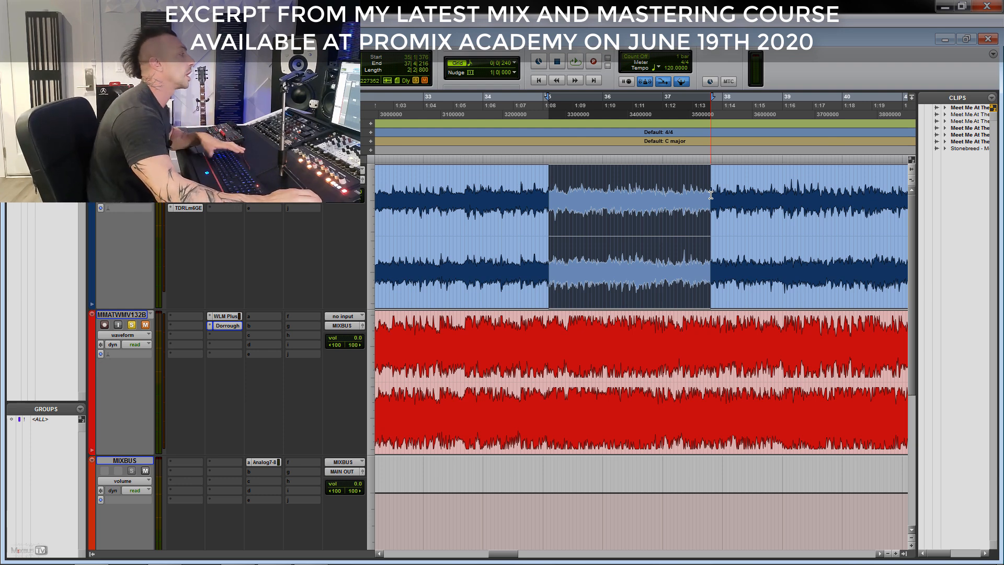
{"action": "left_click", "coordinate": [526, 191]}
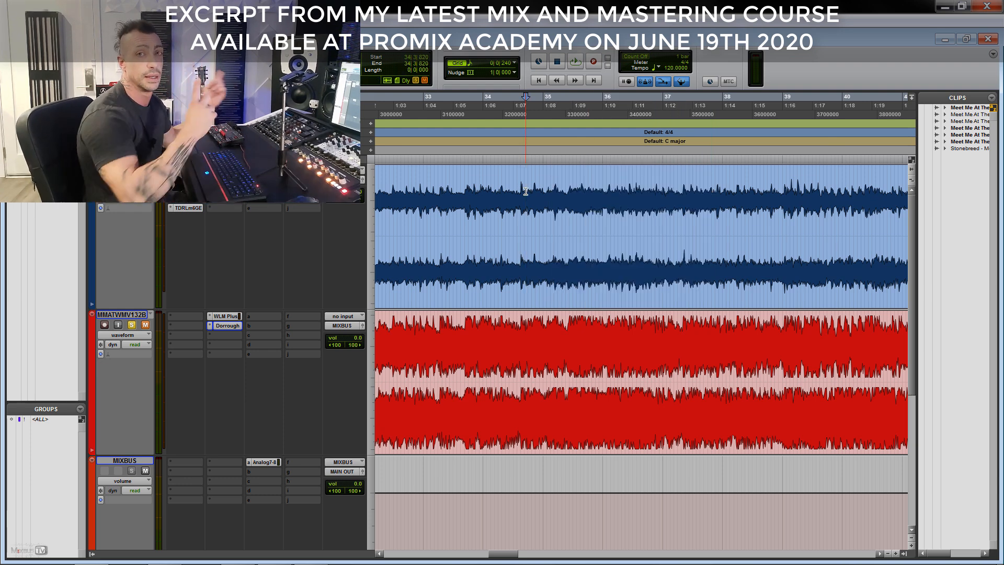
{"action": "scroll", "coordinate": [491, 237], "scroll_direction": "down", "scroll_amount": 1}
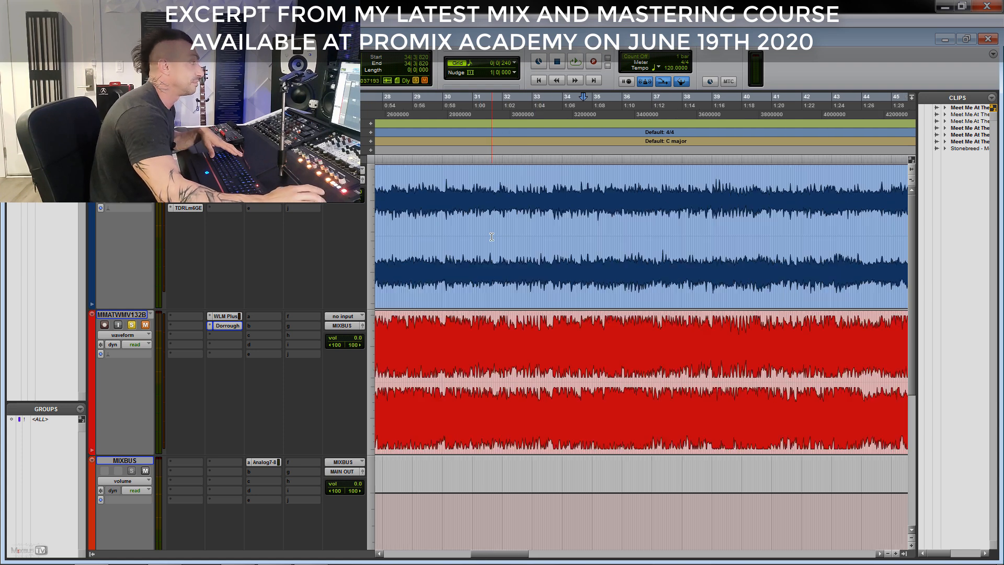
{"action": "scroll", "coordinate": [492, 237], "scroll_direction": "down", "scroll_amount": 1}
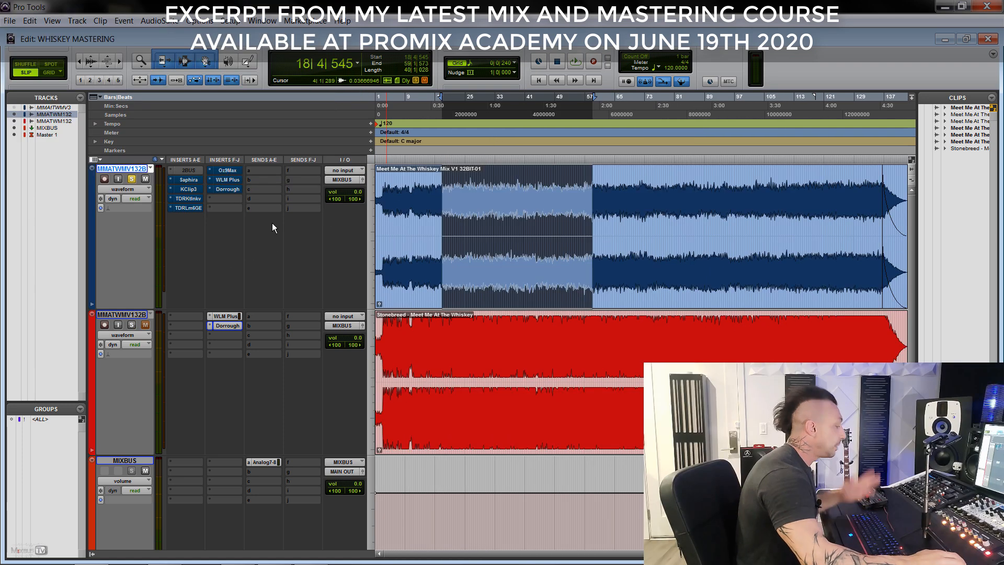
- Re-enable the bypassed inserts on the blue mix track and close the Saphira plug-in
{"action": "right_click", "coordinate": [189, 210]}
{"action": "left_click", "coordinate": [195, 211]}
{"action": "right_click", "coordinate": [198, 197]}
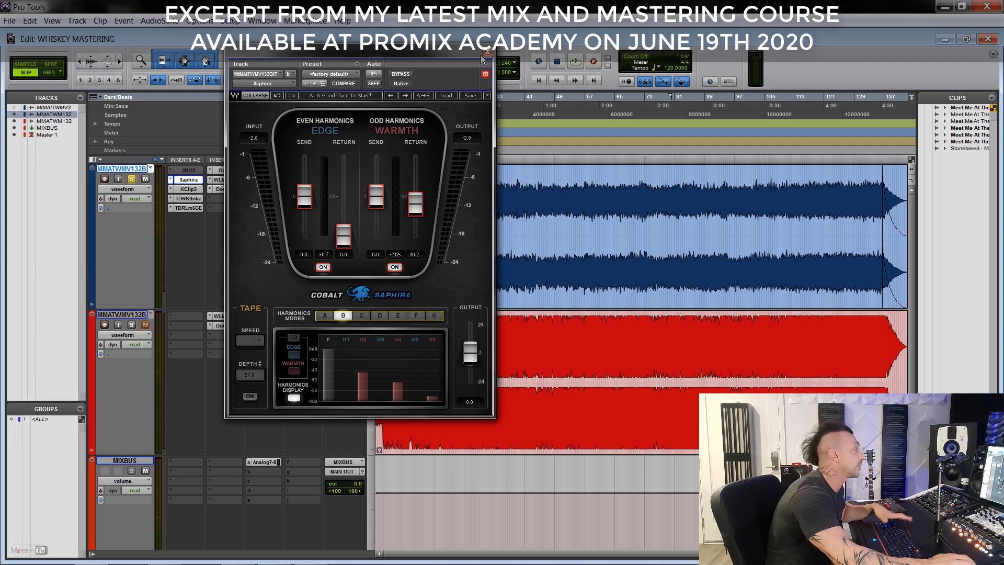
{"action": "left_click", "coordinate": [486, 53]}
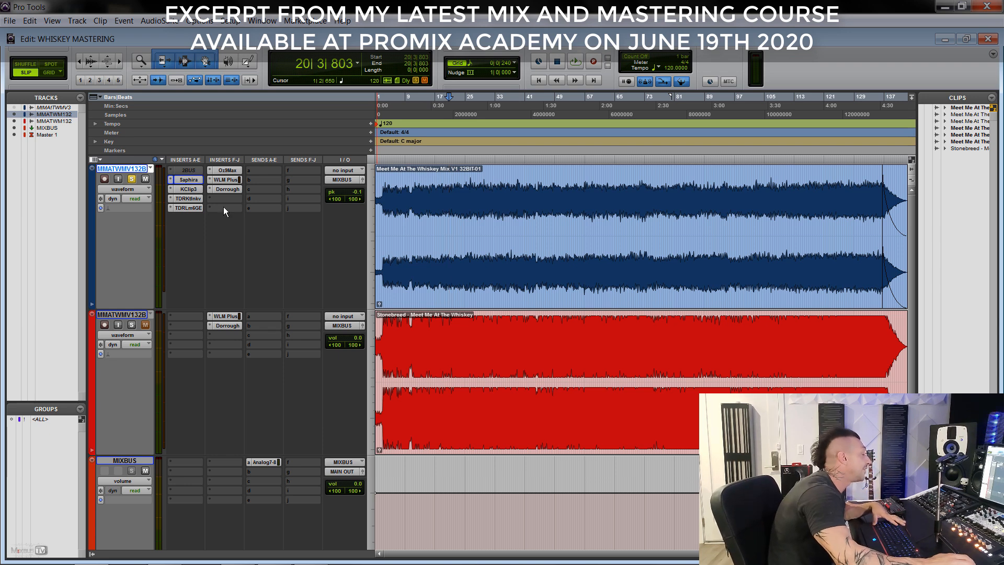
- Open KClip 3 on the mix track and examine its four-band mode and clipping shape options, keeping one band and Smooth
{"action": "left_click", "coordinate": [195, 189]}
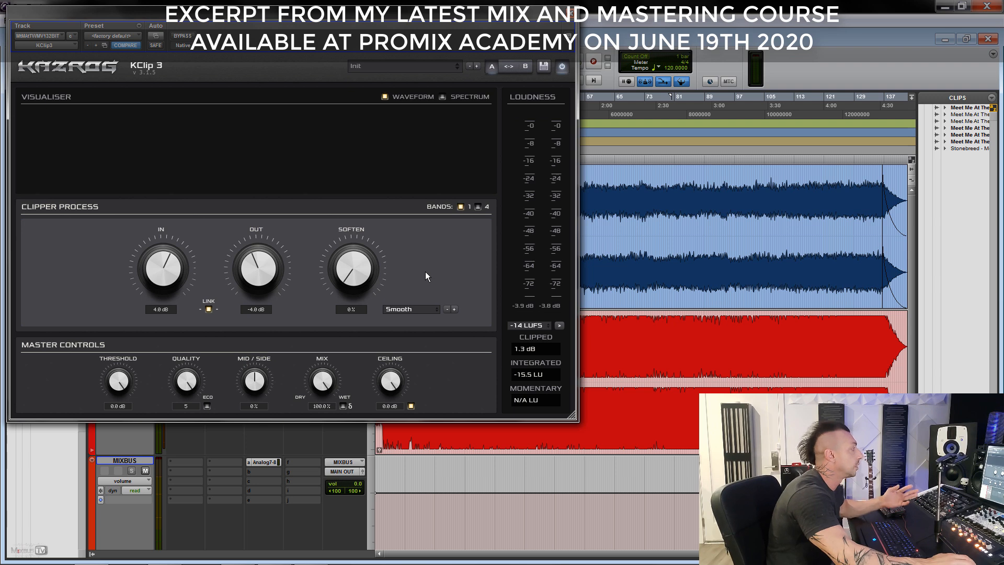
{"action": "left_click", "coordinate": [479, 206]}
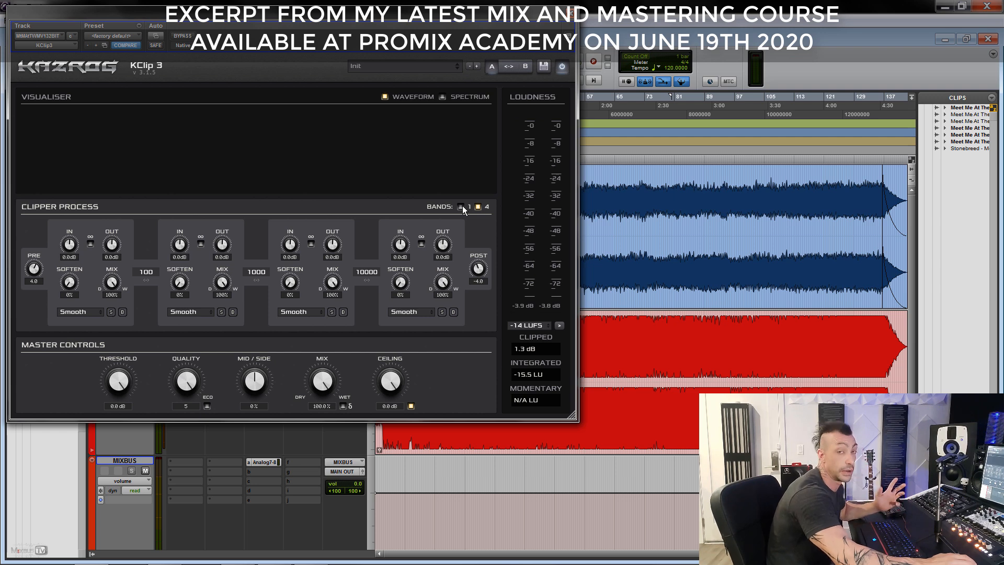
{"action": "left_click", "coordinate": [461, 206]}
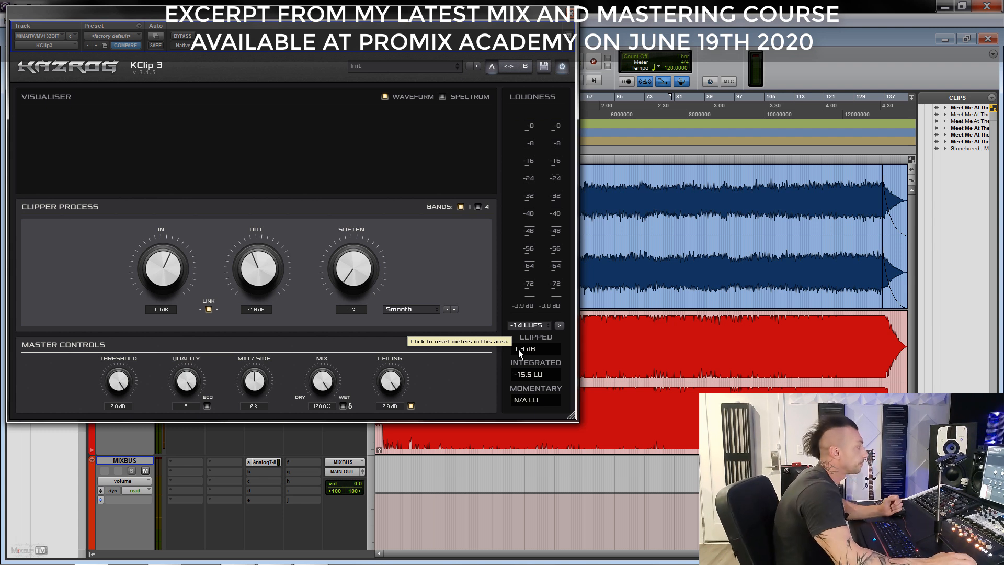
{"action": "left_click", "coordinate": [422, 310]}
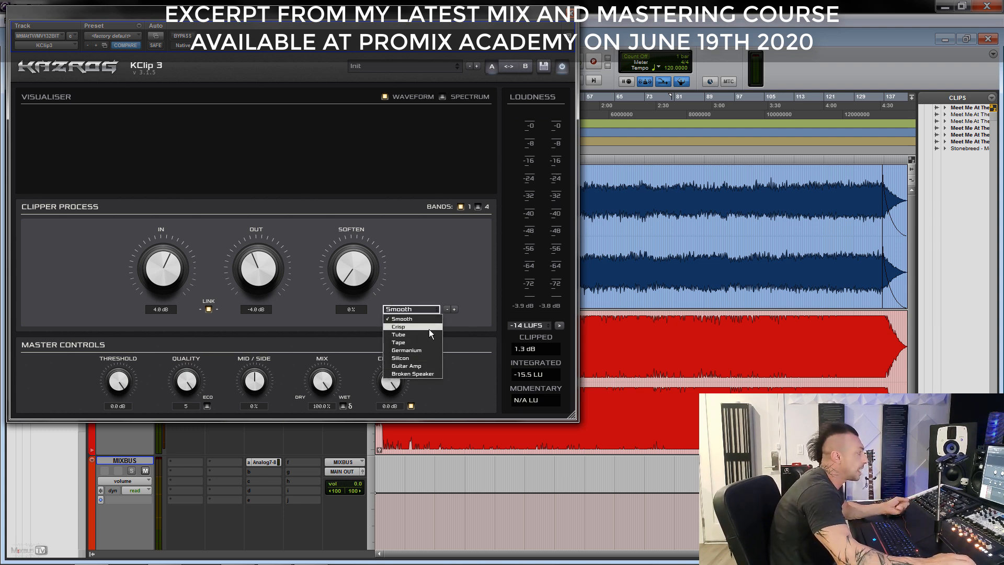
{"action": "left_click", "coordinate": [435, 260]}
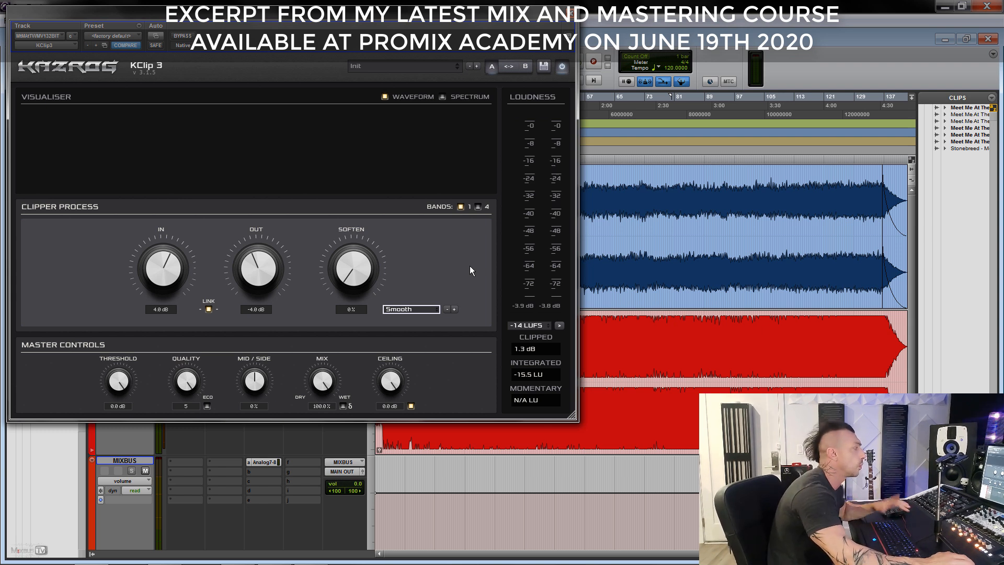
- Compare the mix during playback with KClip 3 bypassed and active, and close the plug-in
{"action": "left_click", "coordinate": [188, 37]}
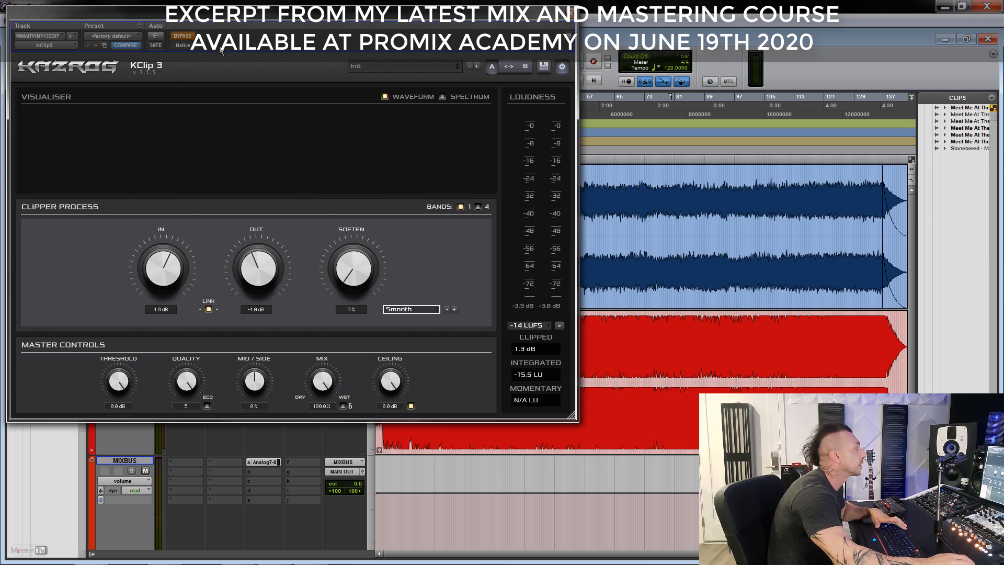
{"action": "key", "text": "space"}
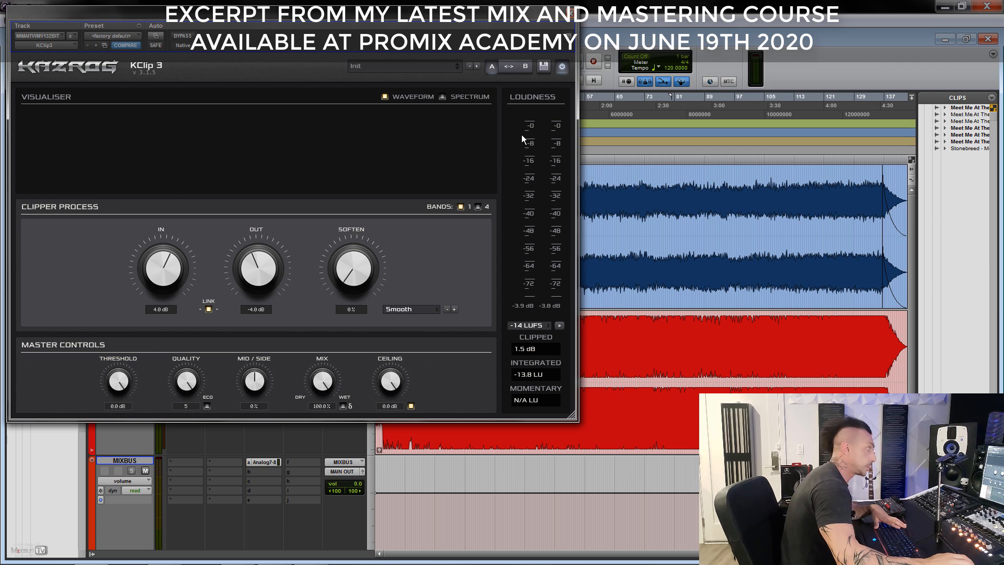
{"action": "left_click", "coordinate": [571, 14]}
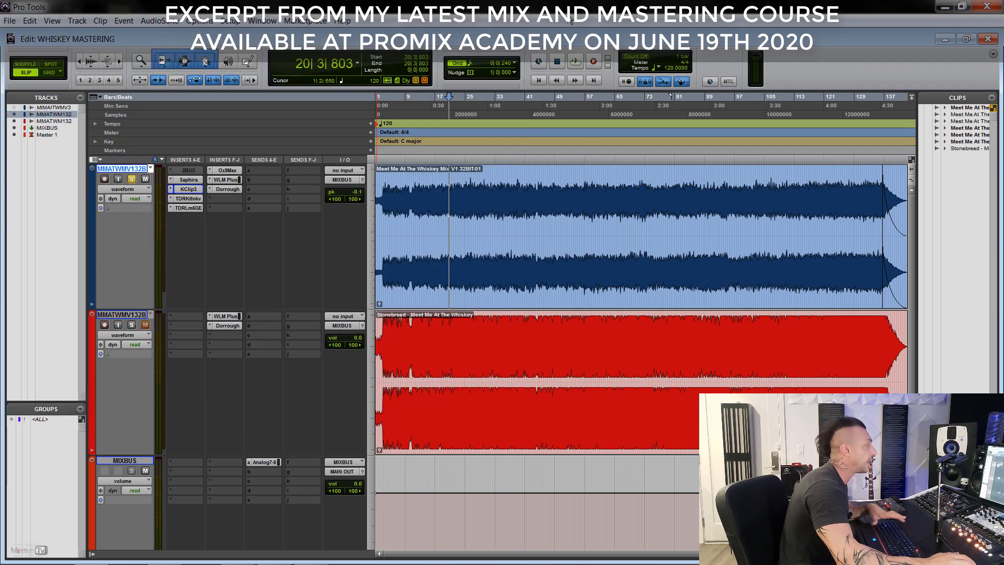
- Inspect the TDR Kotelnikov insert and open the Ozone 9 Maximizer on the mix track
{"action": "left_click", "coordinate": [191, 199]}
{"action": "left_click_drag", "start_coordinate": [324, 12], "coordinate": [433, 65]}
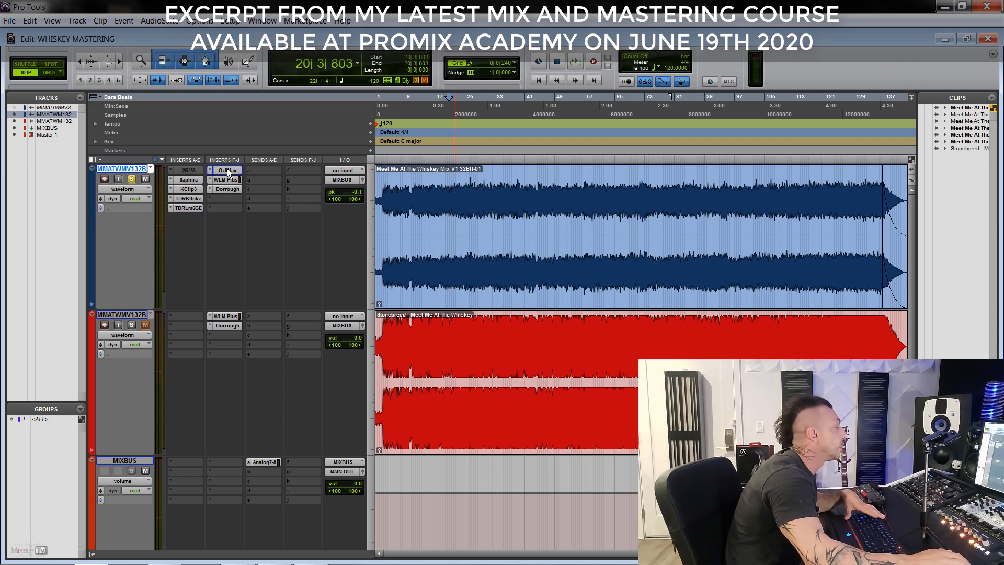
{"action": "left_click", "coordinate": [227, 169]}
{"action": "left_click_drag", "start_coordinate": [376, 74], "coordinate": [207, 54]}
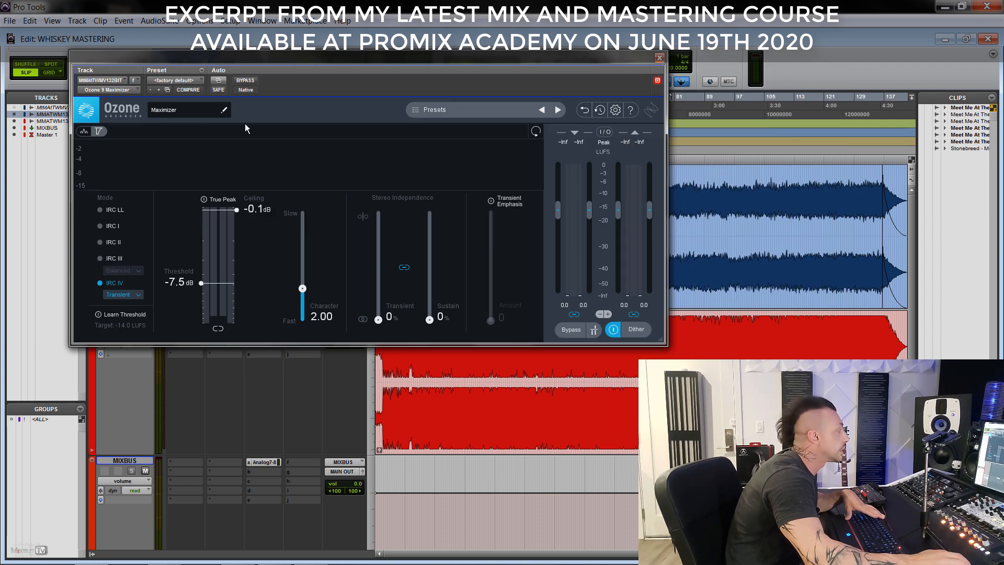
- Examine the Maximizer's IRC III and IRC IV style options, keeping the mode at IRC IV Transient
{"action": "left_click", "coordinate": [112, 259]}
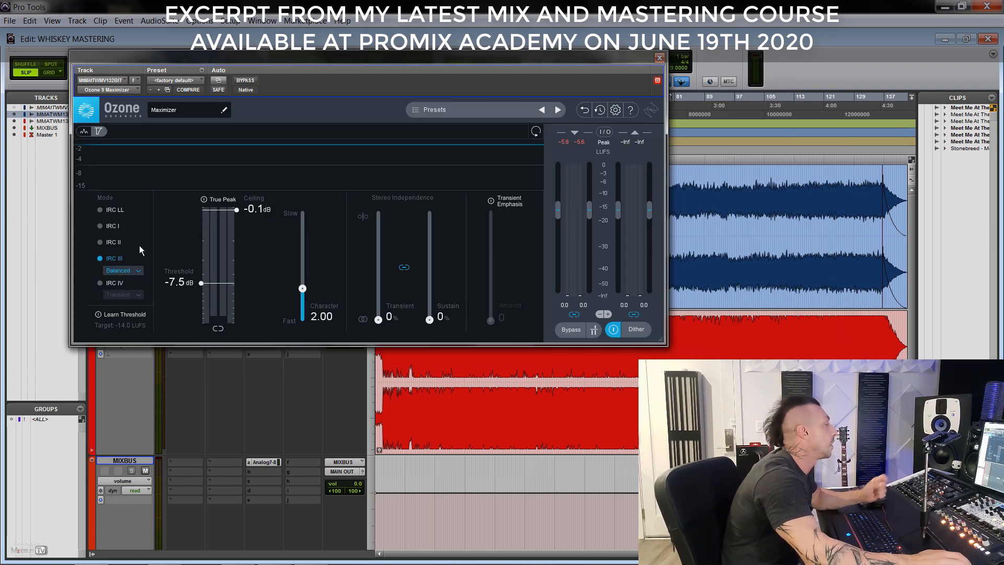
{"action": "left_click", "coordinate": [118, 270]}
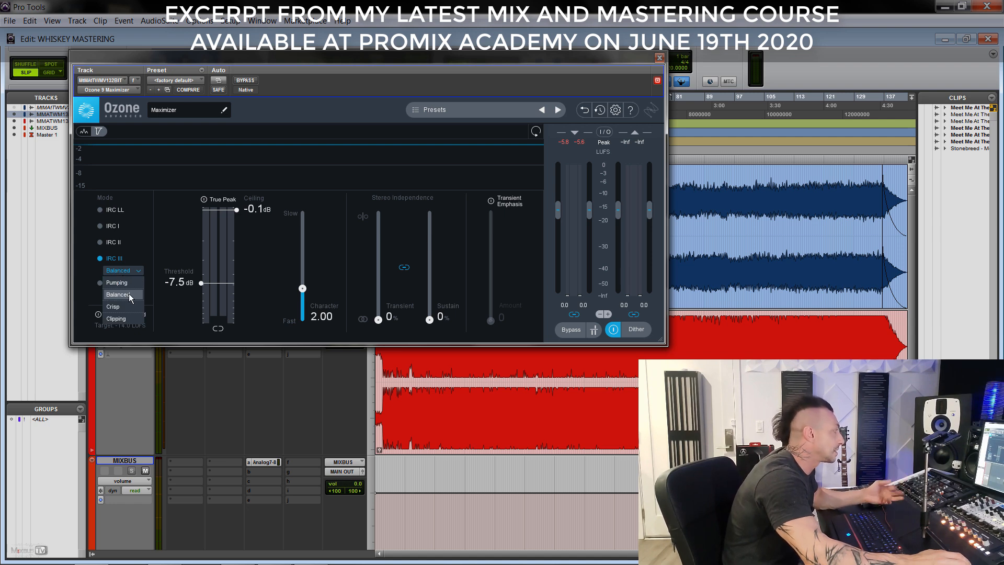
{"action": "left_click", "coordinate": [153, 217]}
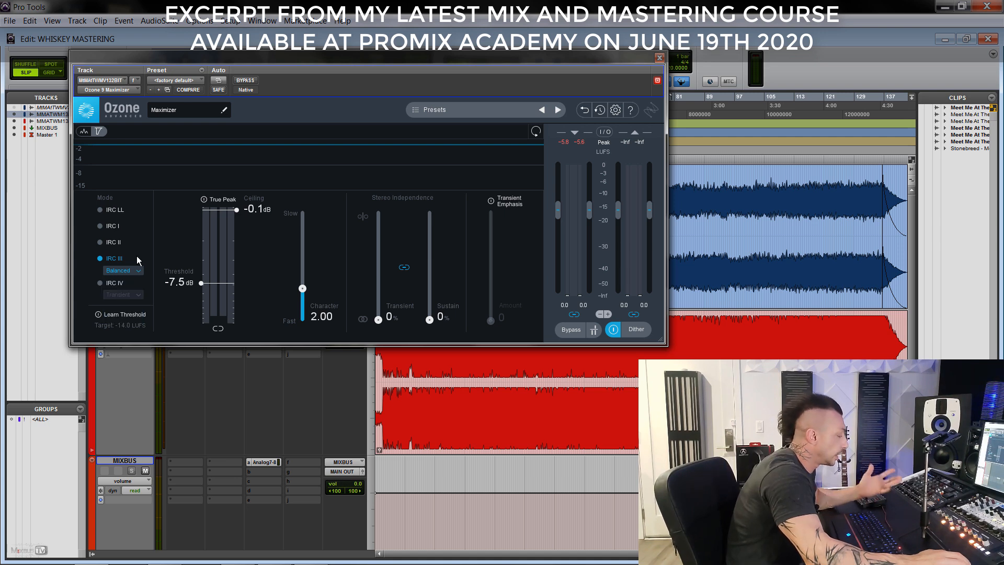
{"action": "left_click", "coordinate": [98, 286]}
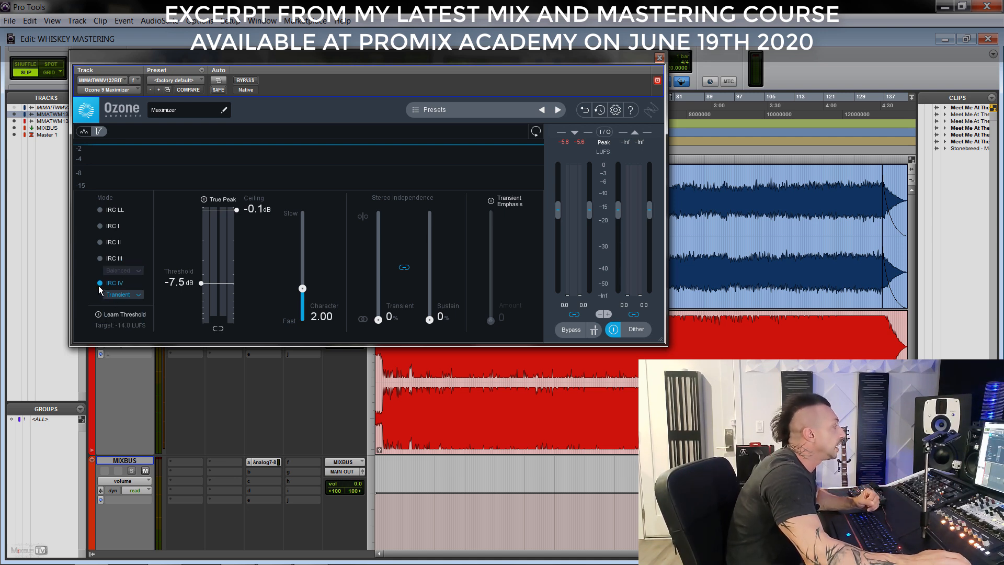
{"action": "left_click", "coordinate": [138, 297]}
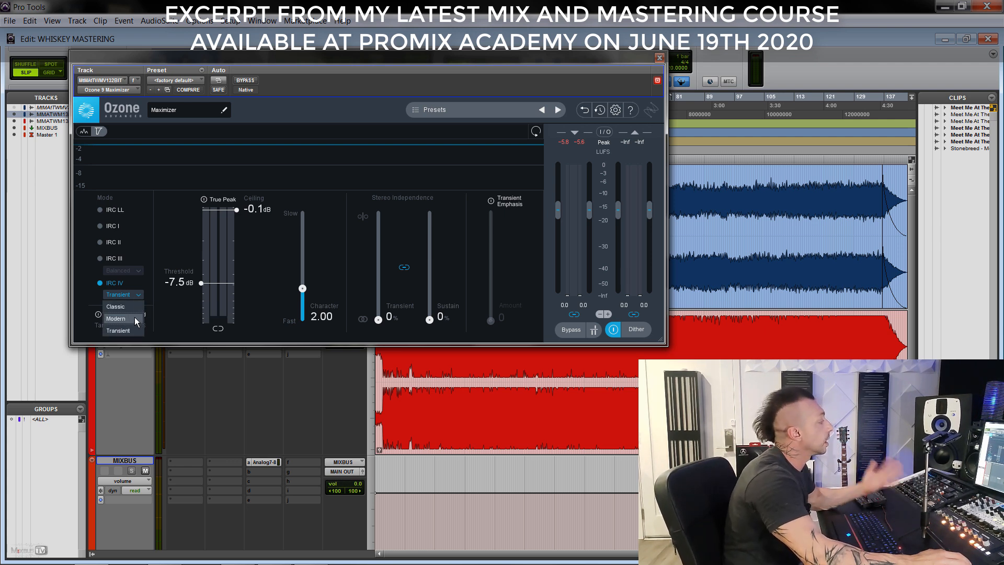
{"action": "left_click", "coordinate": [143, 268]}
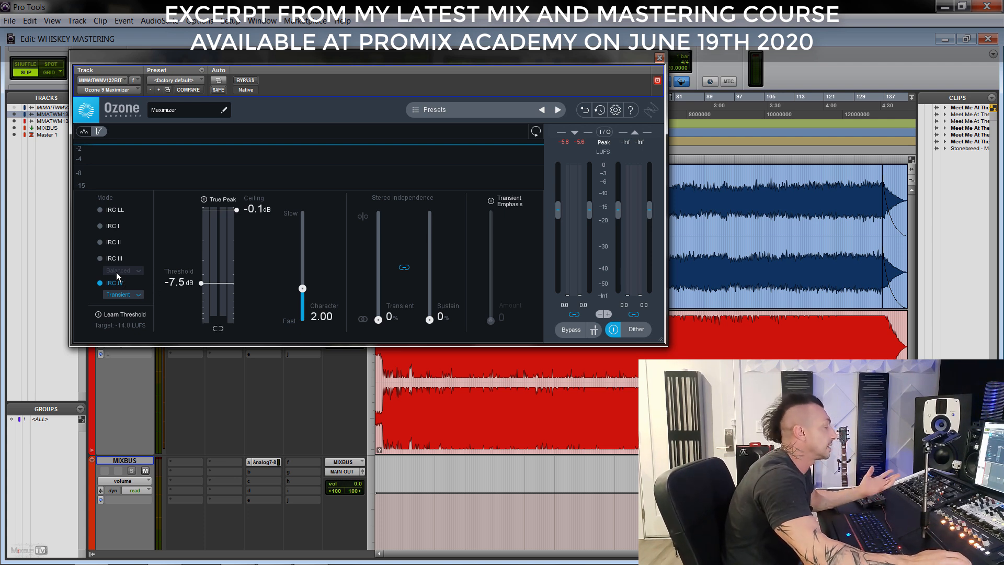
- Play the mix through the Maximizer to watch its gain reduction, and reopen KClip 3 on the same track
{"action": "key", "text": "space"}
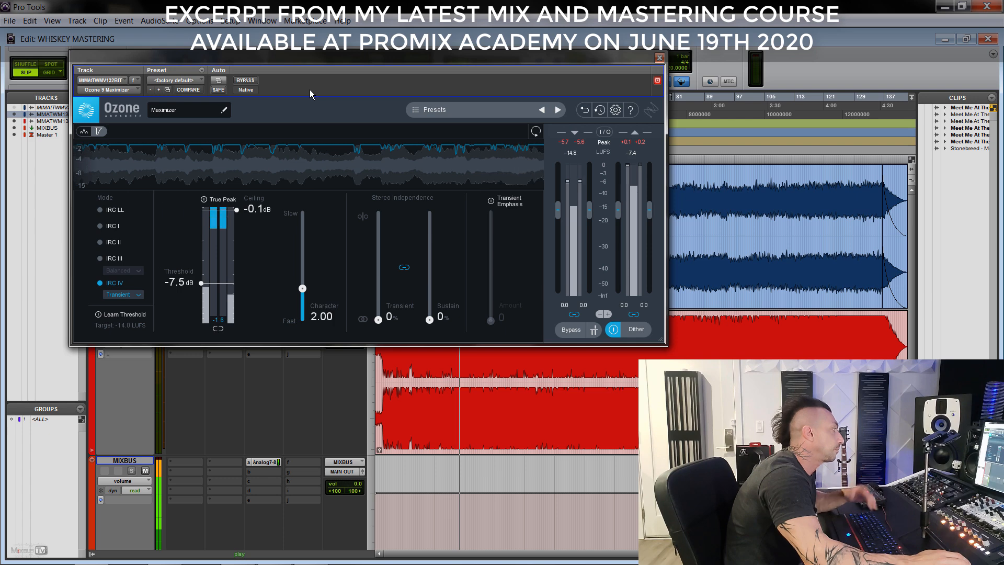
{"action": "key", "text": "space"}
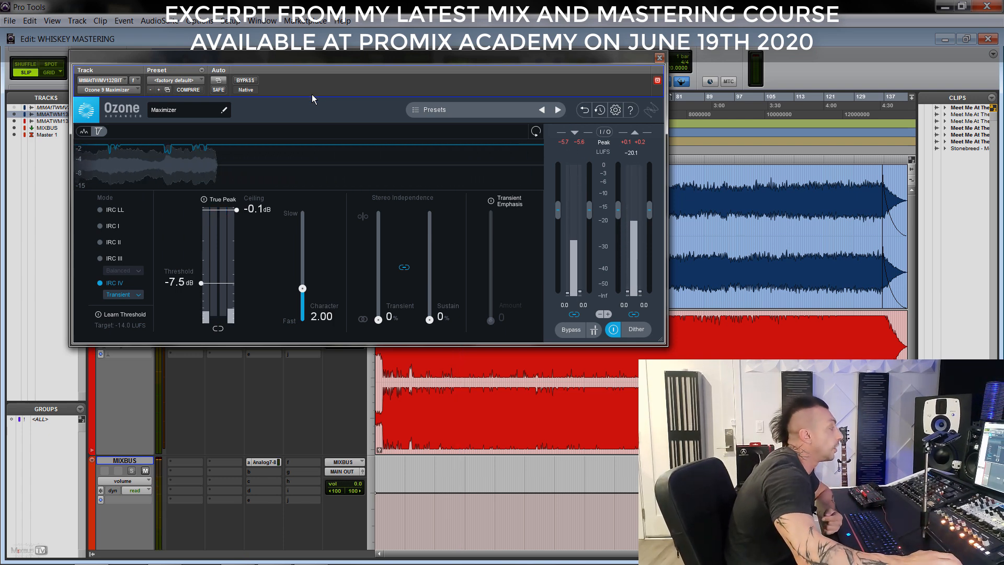
{"action": "left_click_drag", "start_coordinate": [447, 54], "coordinate": [656, 64]}
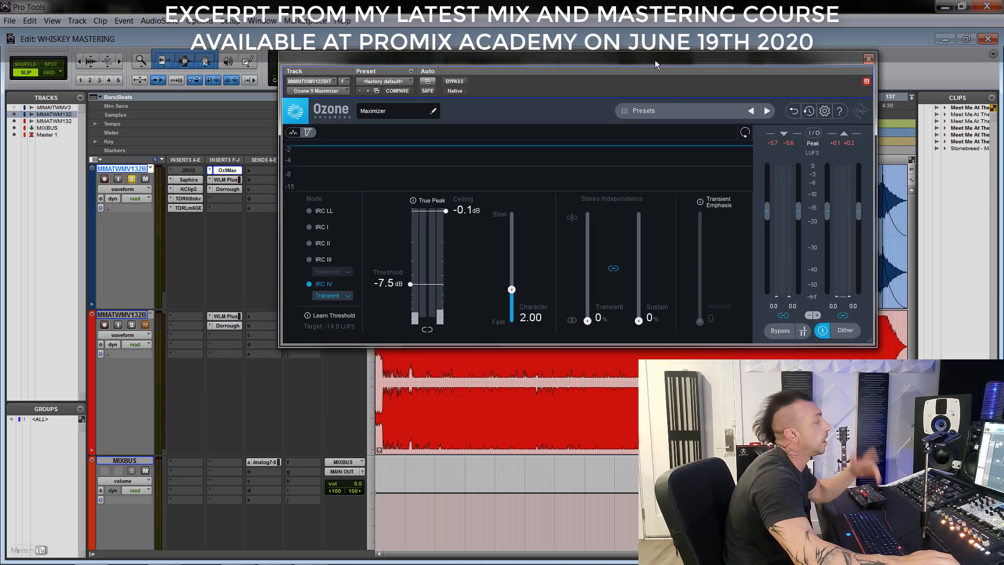
{"action": "left_click", "coordinate": [187, 189]}
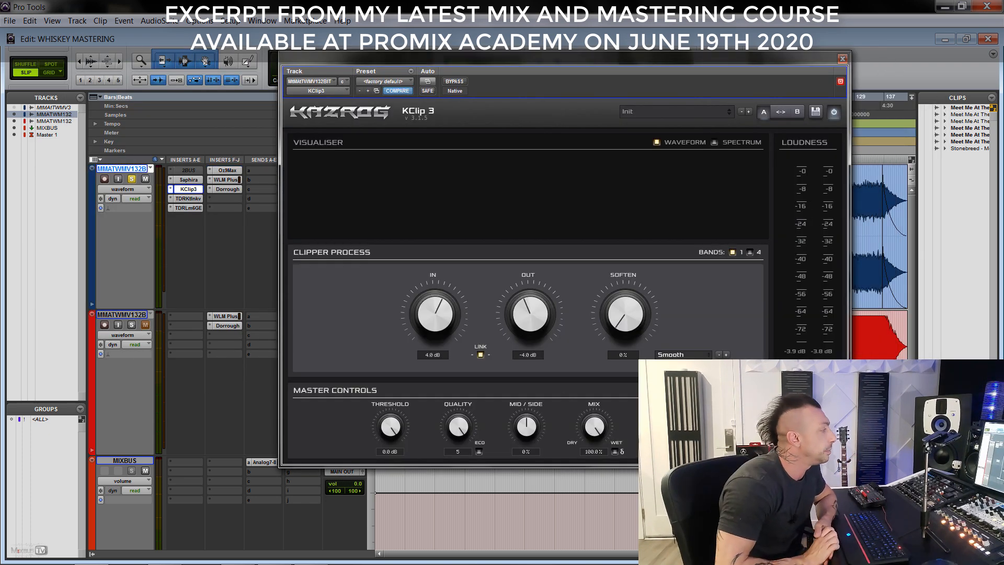